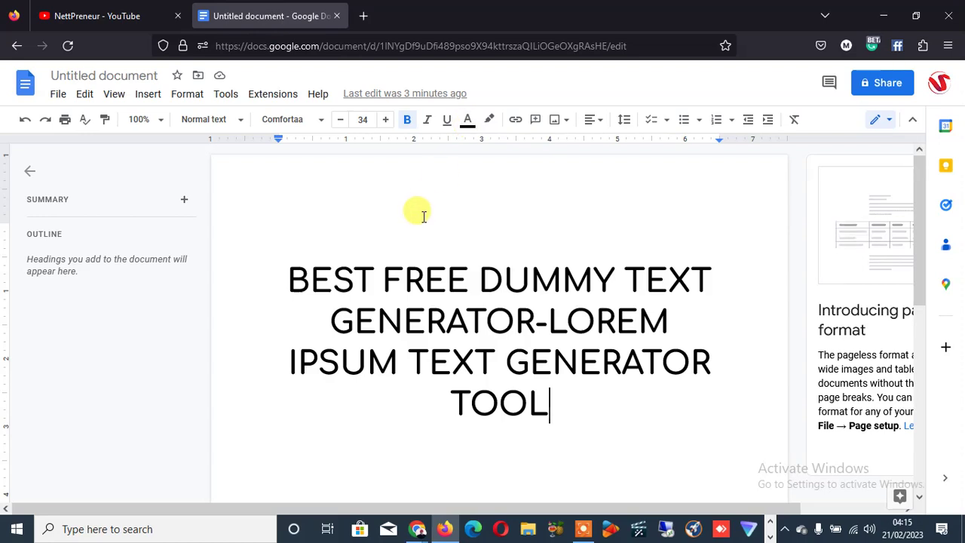
# Open freetoolshub.com in a new browser tab and go to its tool search.
pyautogui.click(364, 17)
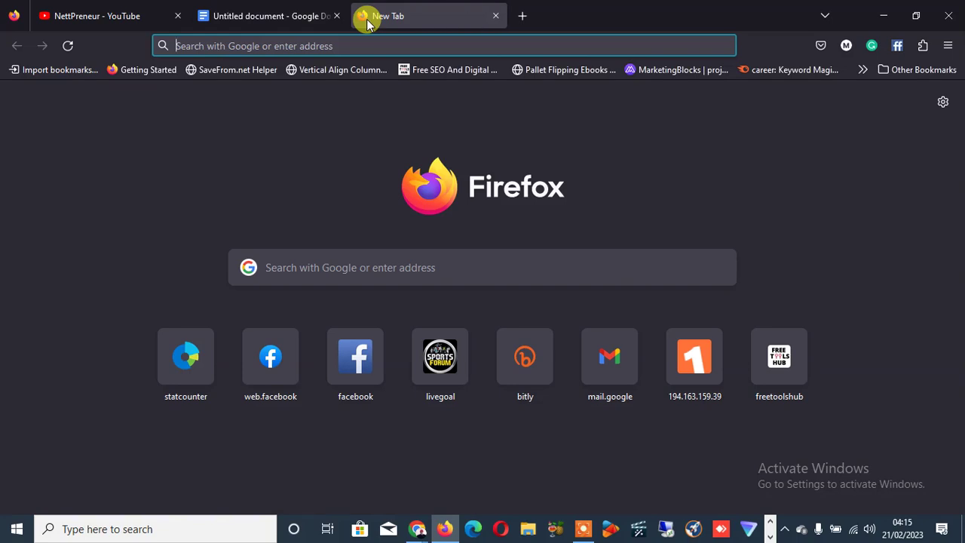
pyautogui.write('freetoolshub.com/')
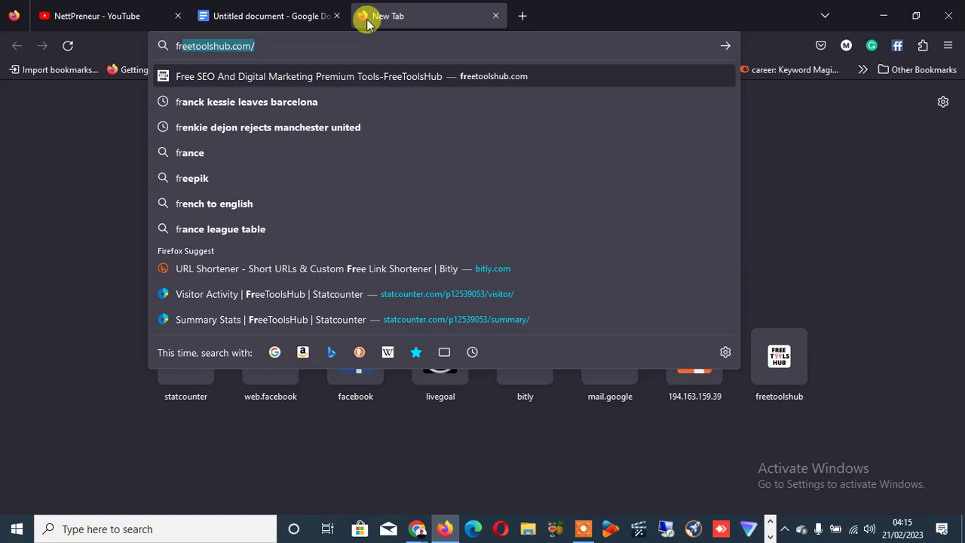
pyautogui.press('Return')
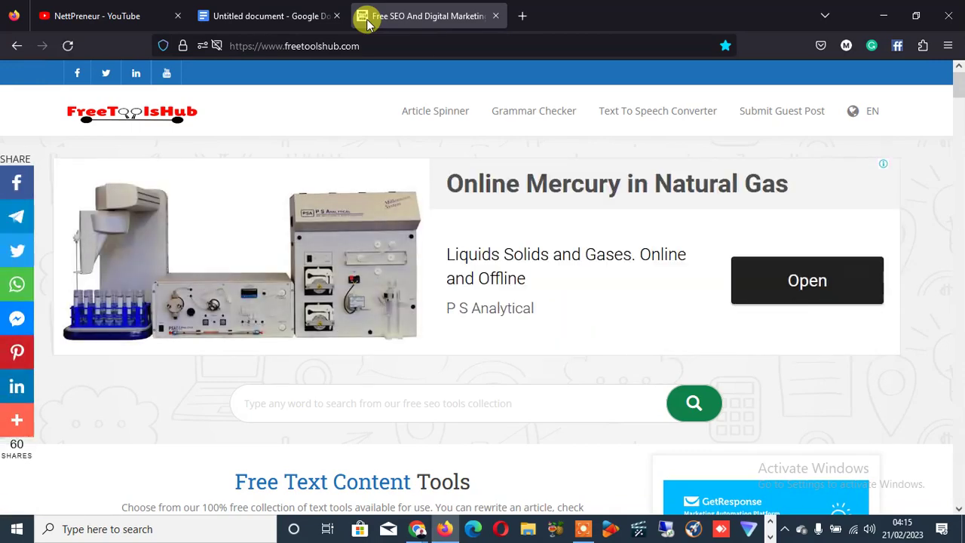
pyautogui.press('Down')
pyautogui.press('Down')
pyautogui.press('Down')
pyautogui.press('Down')
pyautogui.press('Down')
pyautogui.press('Down')
pyautogui.press('Down')
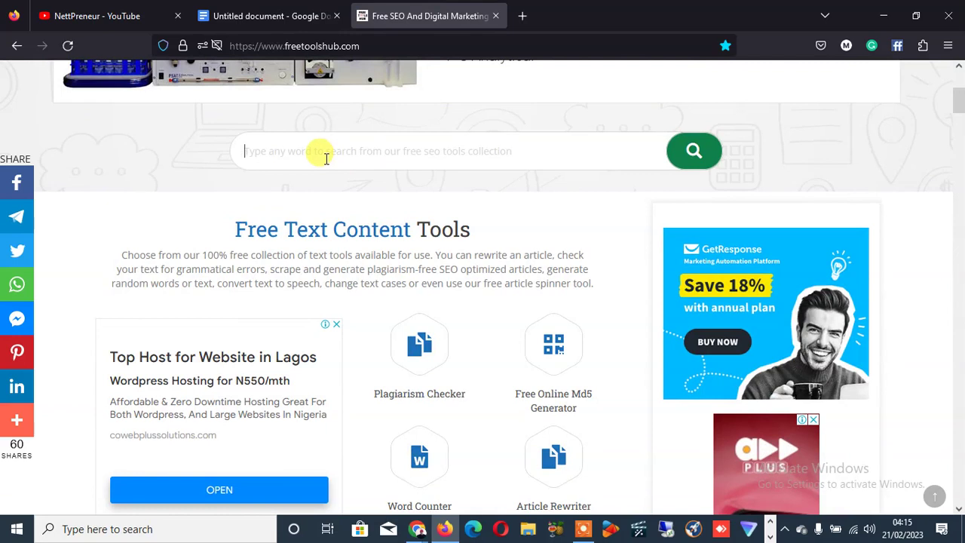
# Try searching the site's tool collection for "dummy" and clear the search term.
pyautogui.write('dummy')
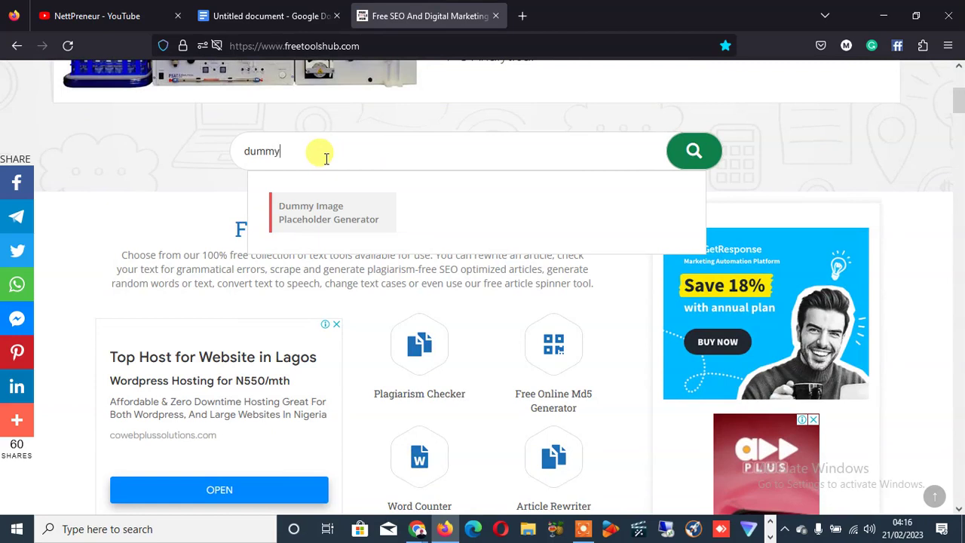
pyautogui.press('BackSpace')
pyautogui.press('BackSpace')
pyautogui.press('BackSpace')
pyautogui.press('BackSpace')
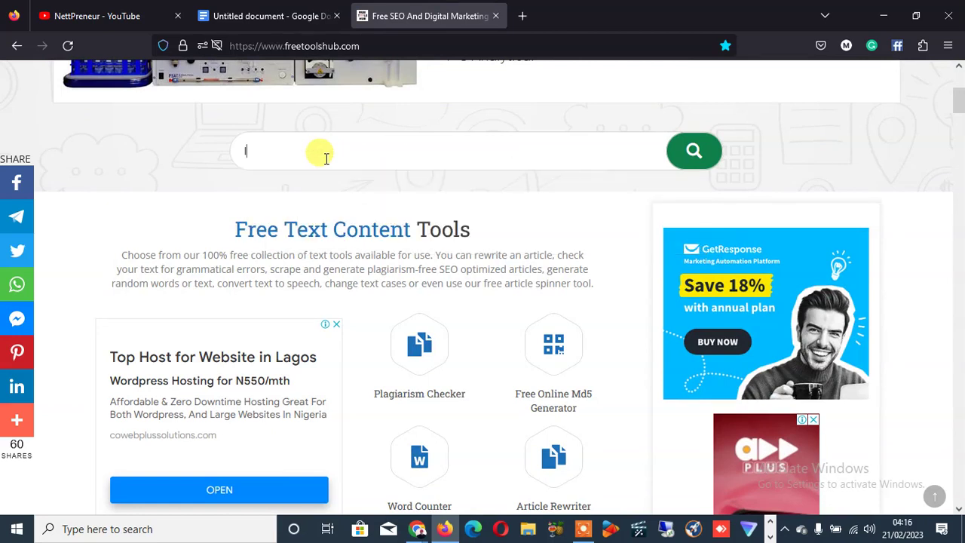
# Search the site's tools for "lore" and open the Lorem Ipsum Generator.
pyautogui.write('lore')
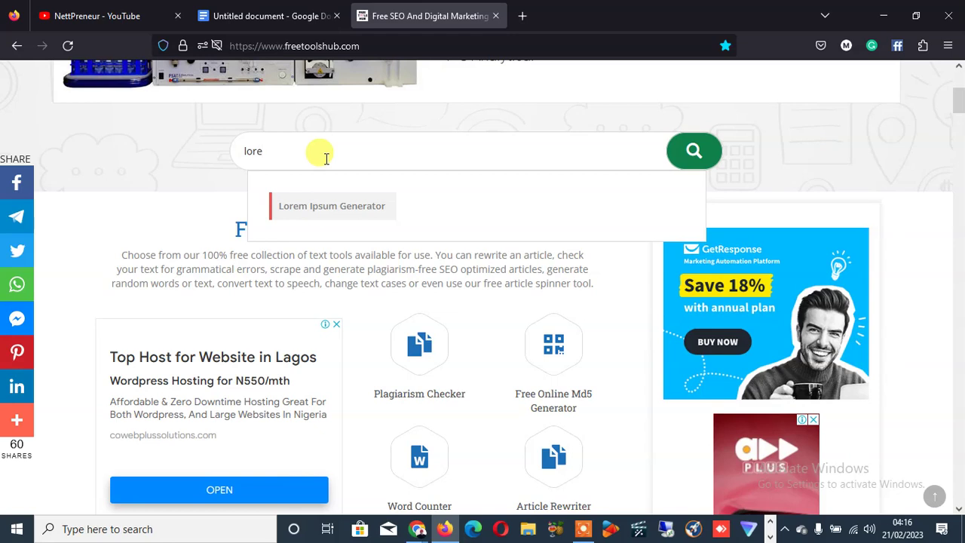
pyautogui.click(326, 214)
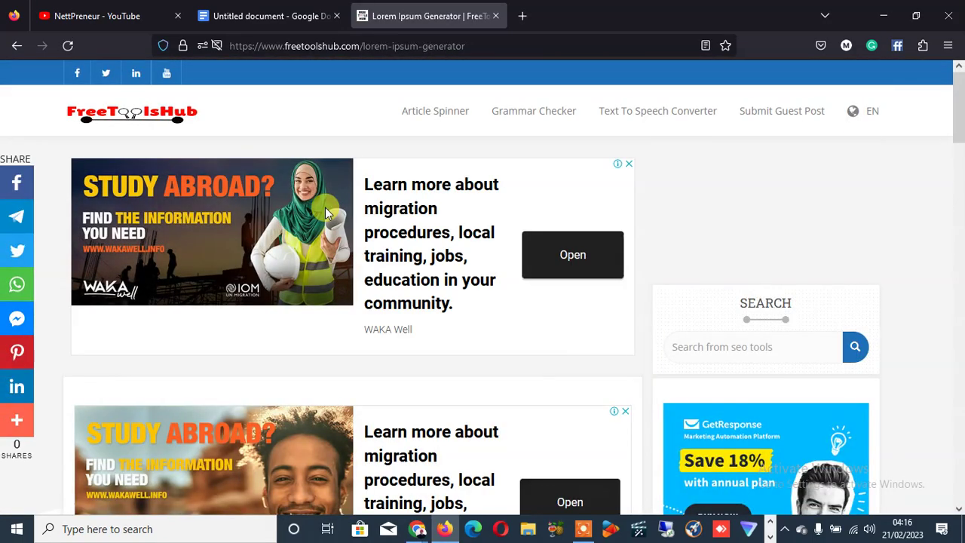
pyautogui.scroll(-5, 326, 209)
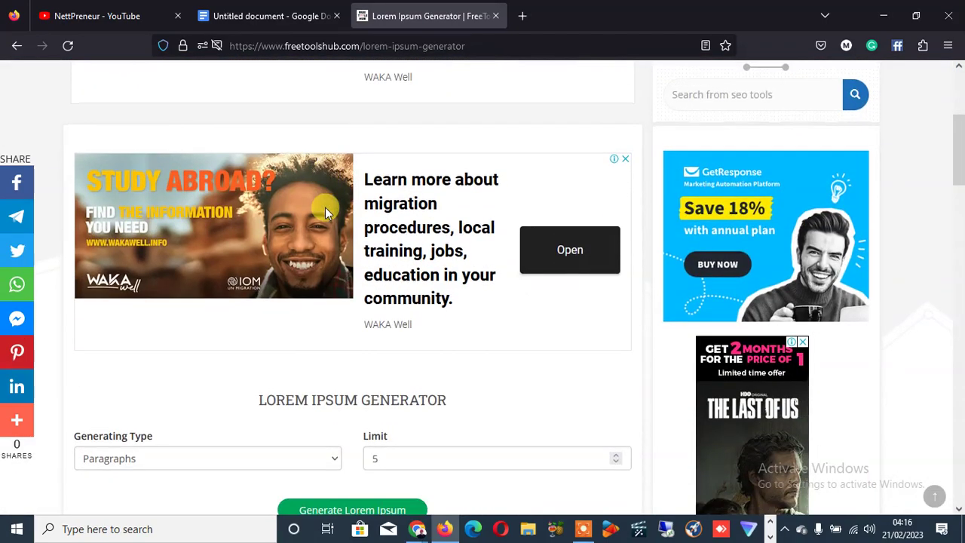
pyautogui.scroll(-3, 325, 207)
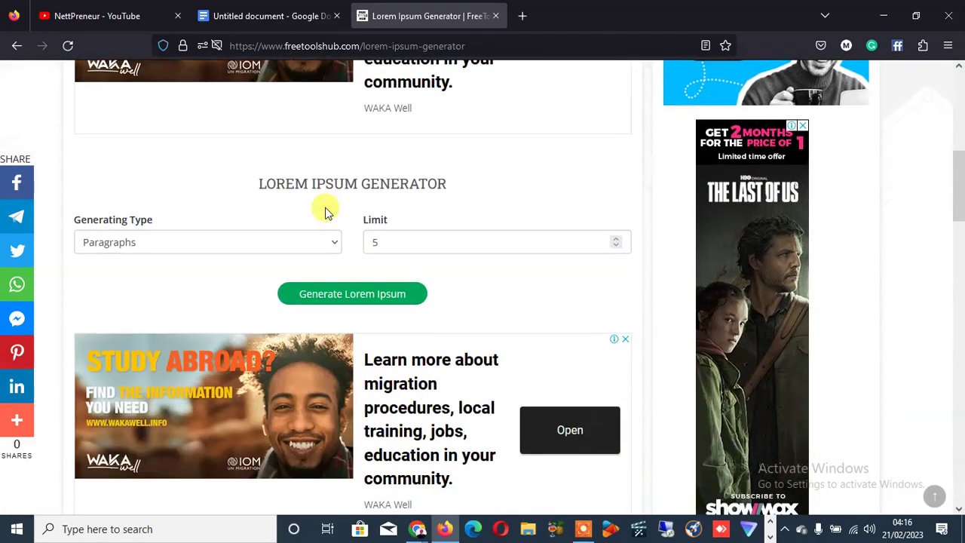
# Generate lorem ipsum text with the generating type Paragraphs and a limit of 3, and look through the output.
pyautogui.click(336, 246)
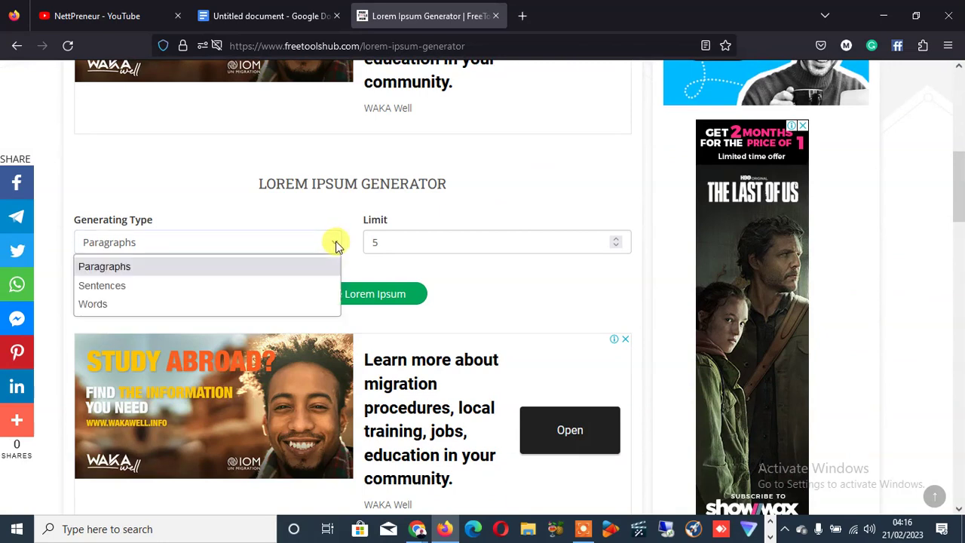
pyautogui.click(205, 270)
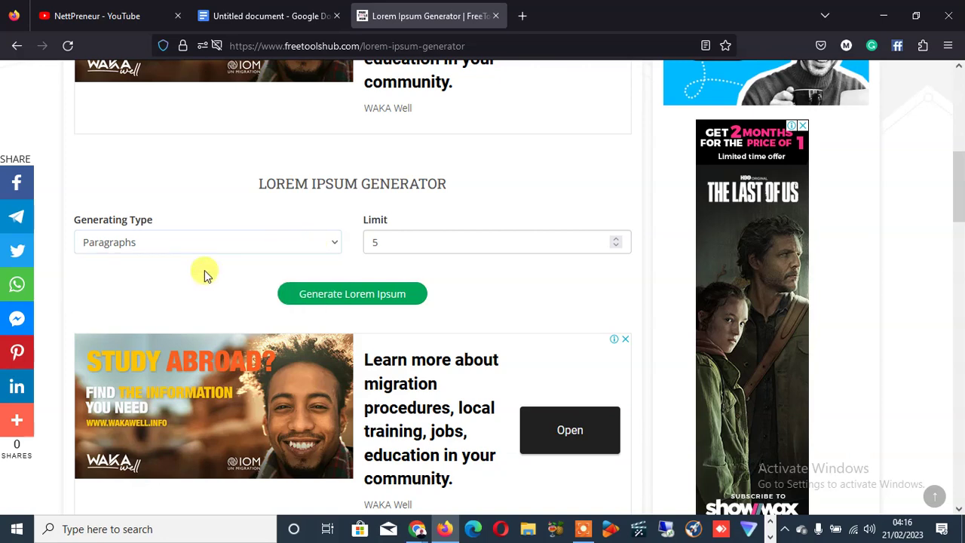
pyautogui.click(615, 247)
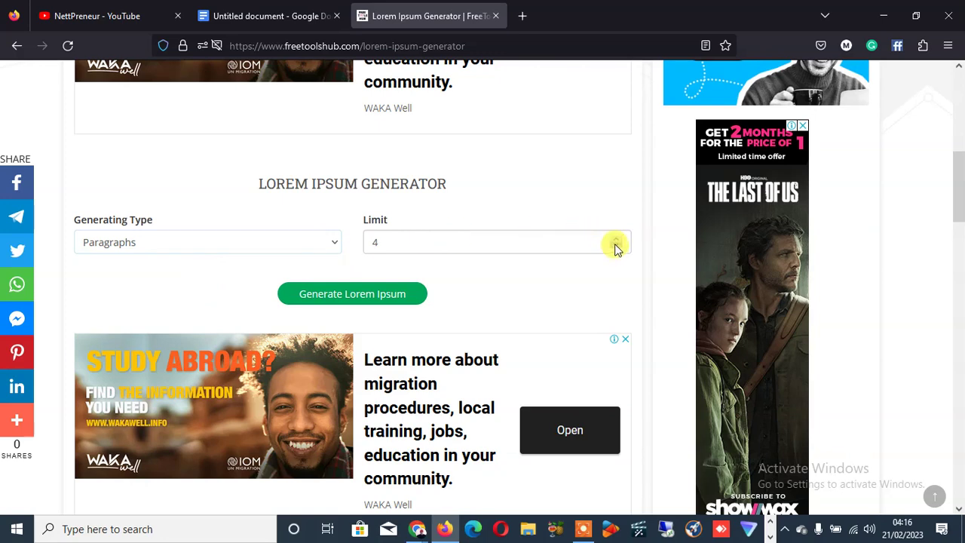
pyautogui.click(615, 239)
pyautogui.click(615, 247)
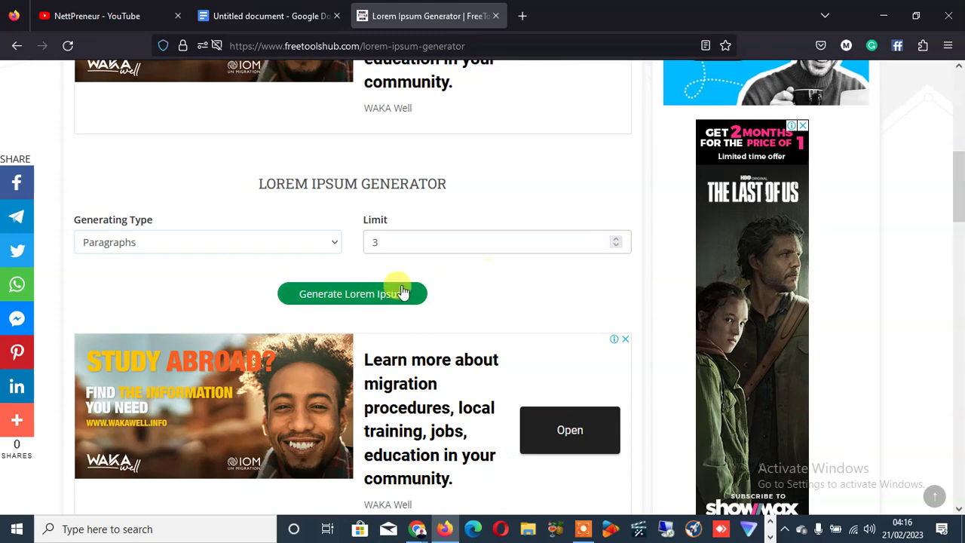
pyautogui.click(369, 296)
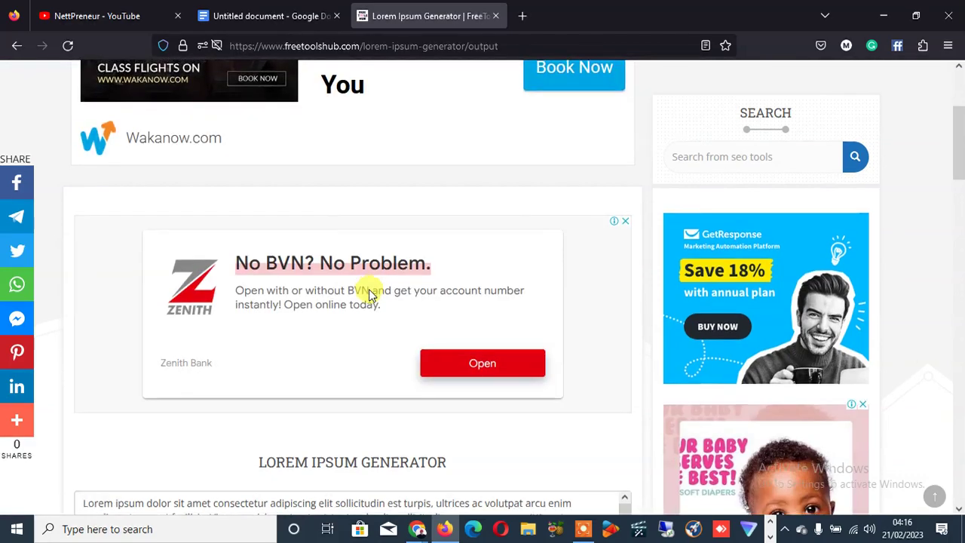
pyautogui.scroll(-3, 369, 294)
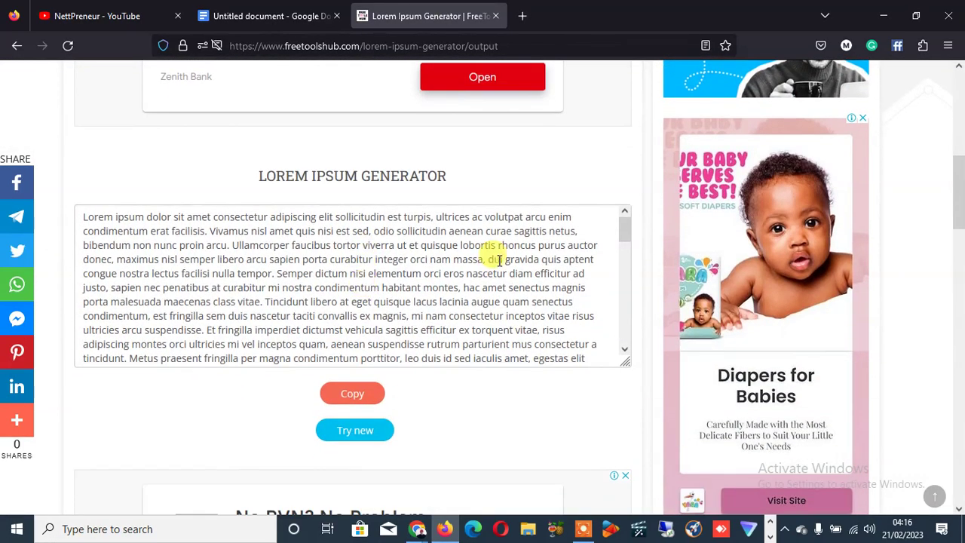
pyautogui.moveTo(624, 226); pyautogui.dragTo(624, 284)
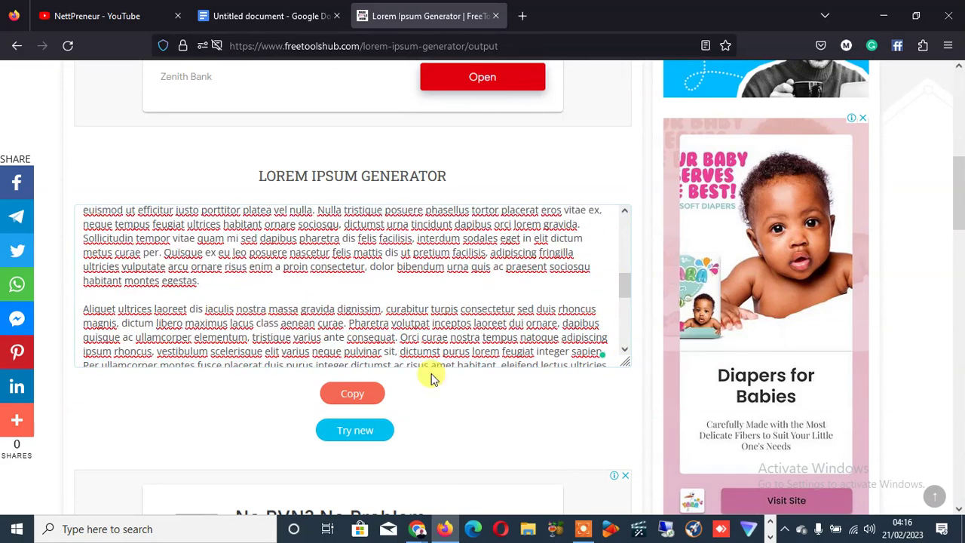
# Start a new generation and produce three sentences of lorem ipsum text using the Sentences type.
pyautogui.click(360, 429)
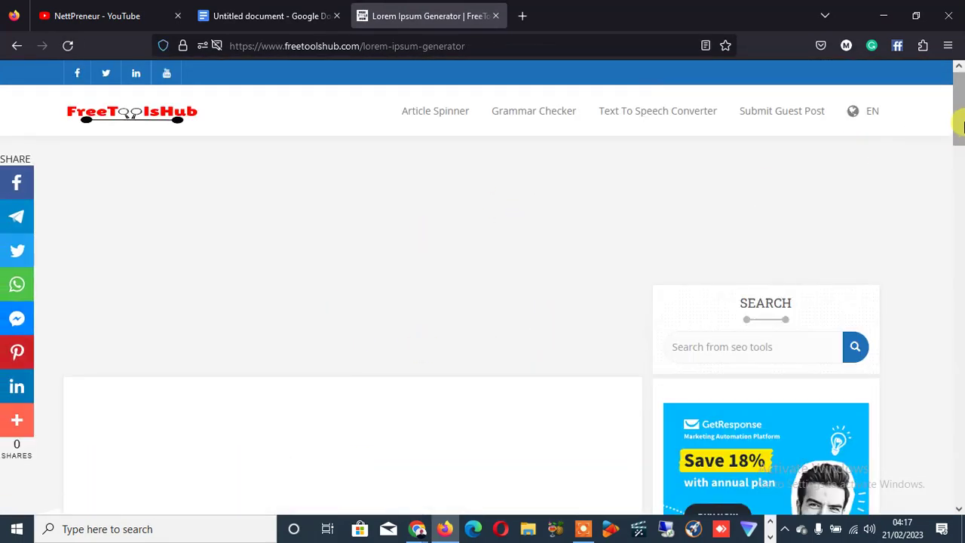
pyautogui.moveTo(961, 120); pyautogui.dragTo(960, 216)
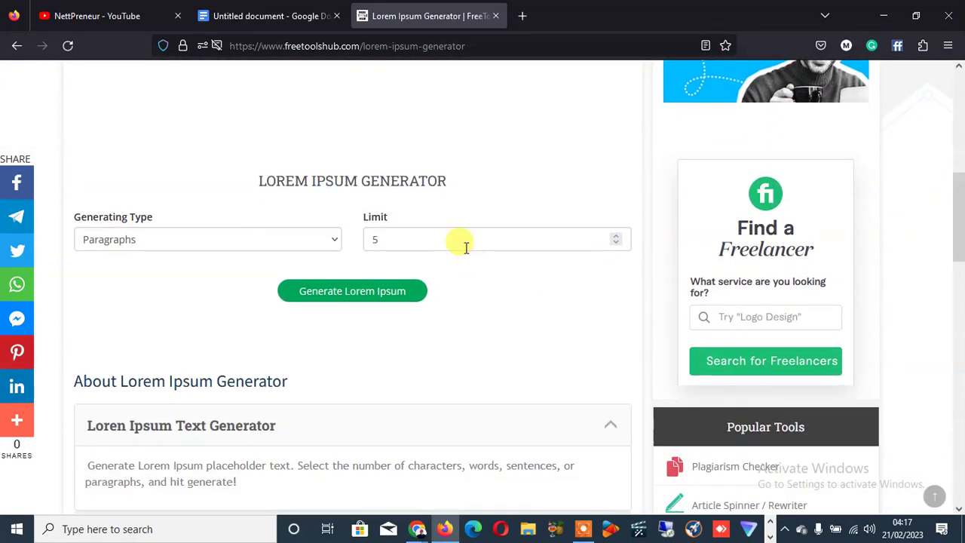
pyautogui.click(334, 242)
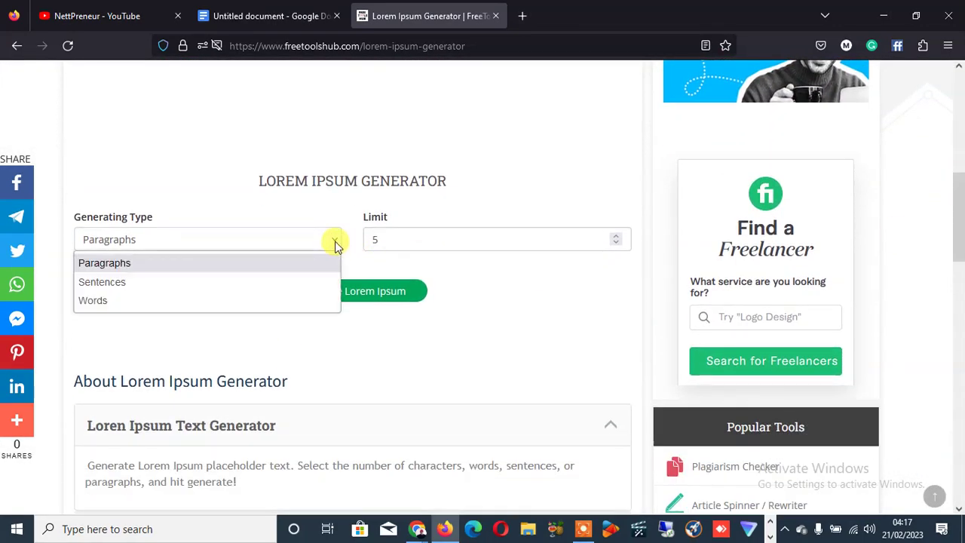
pyautogui.click(144, 282)
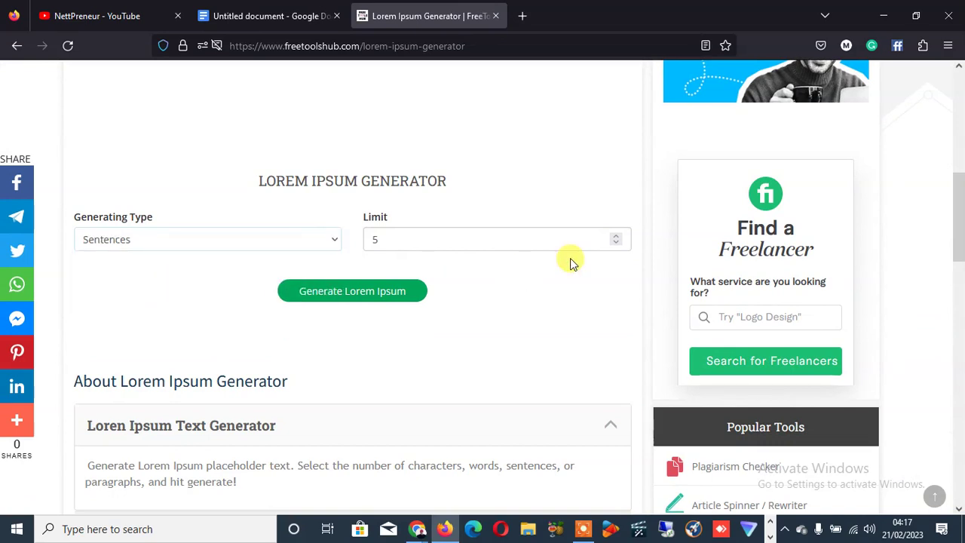
pyautogui.click(615, 243)
pyautogui.click(615, 243)
pyautogui.click(372, 290)
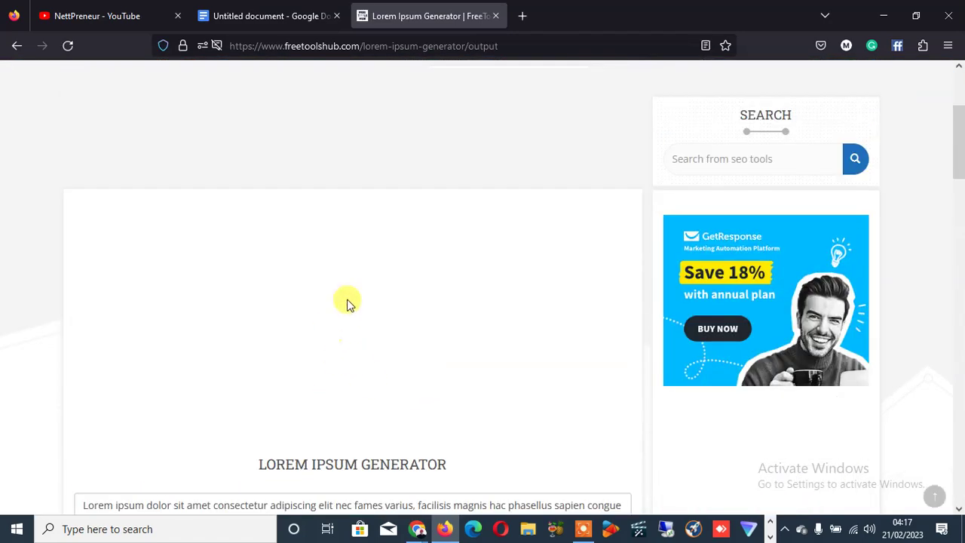
pyautogui.moveTo(957, 144); pyautogui.dragTo(962, 185)
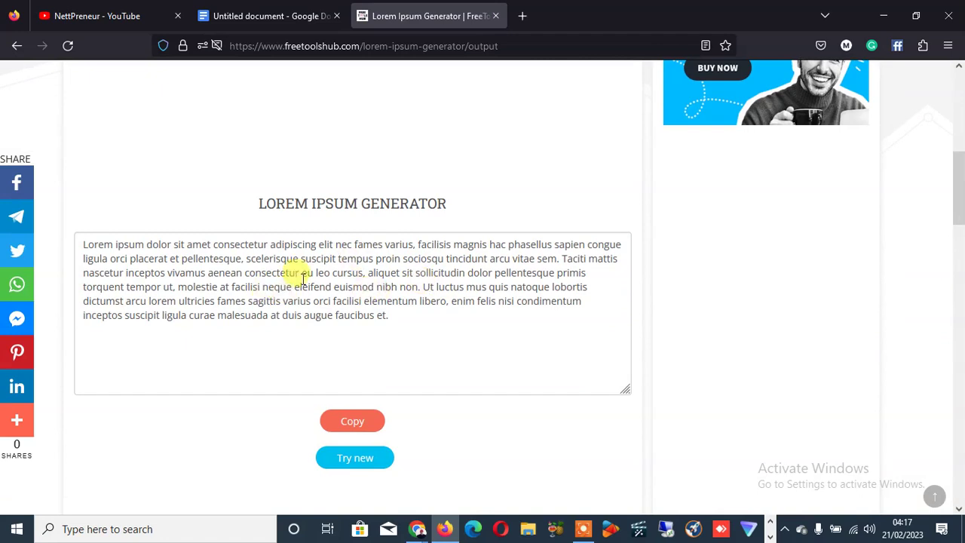
# Start another new generation and set the generating type to Words.
pyautogui.click(352, 459)
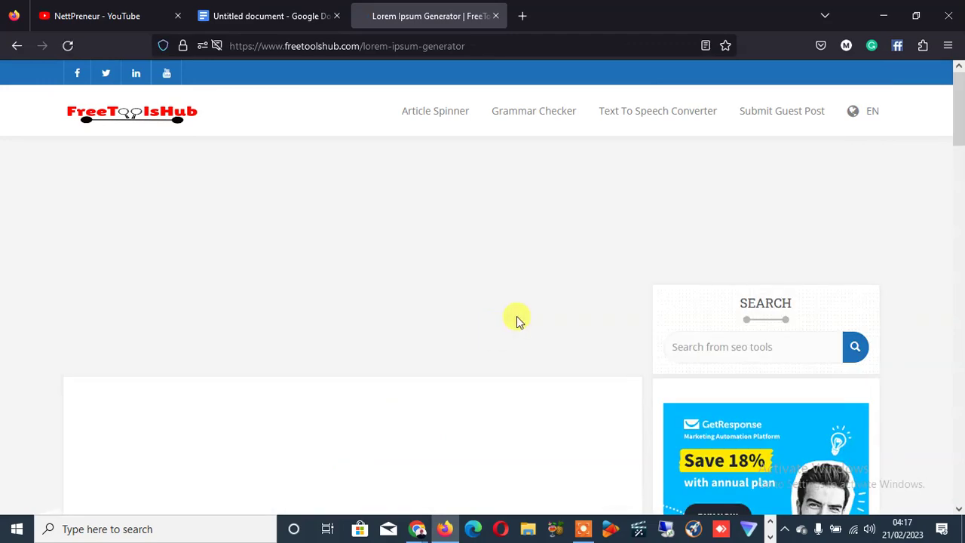
pyautogui.moveTo(958, 125); pyautogui.dragTo(960, 217)
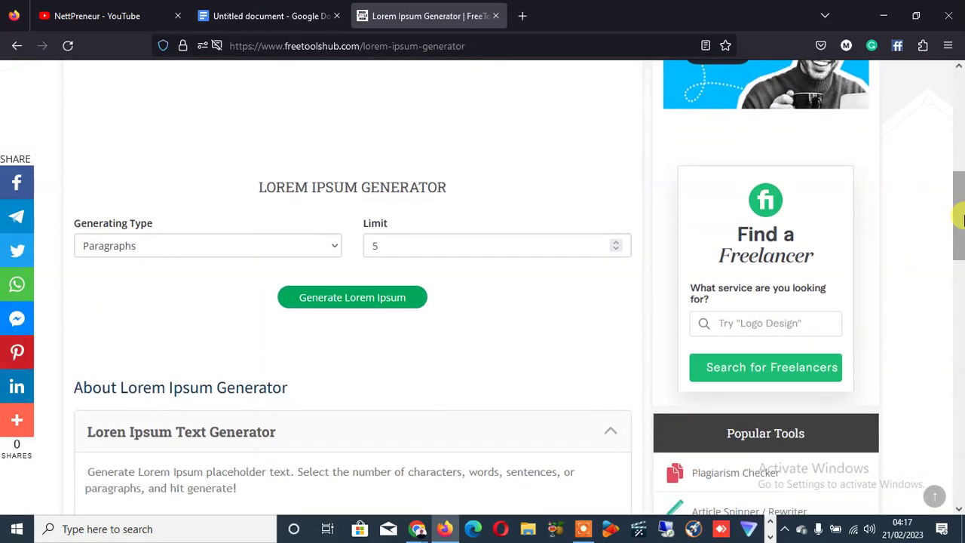
pyautogui.click(333, 250)
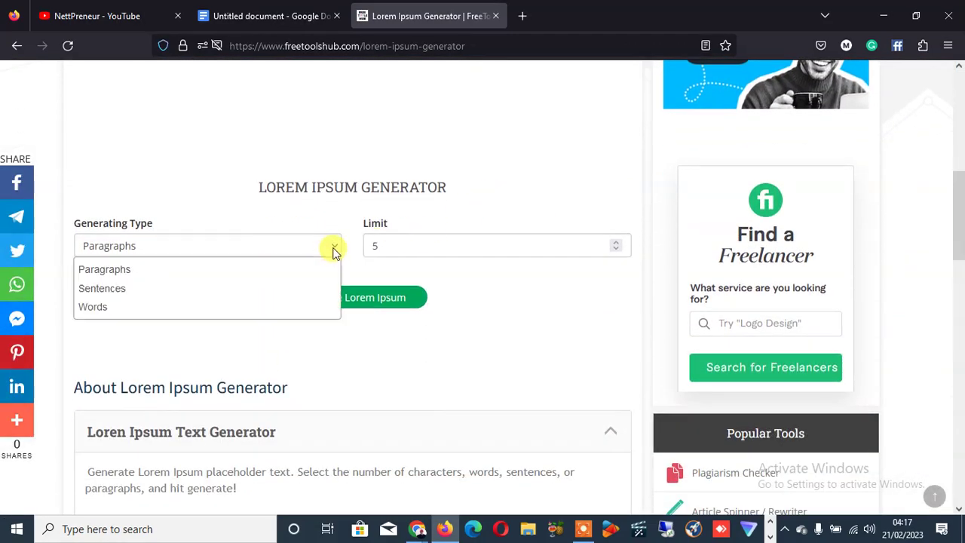
pyautogui.click(120, 306)
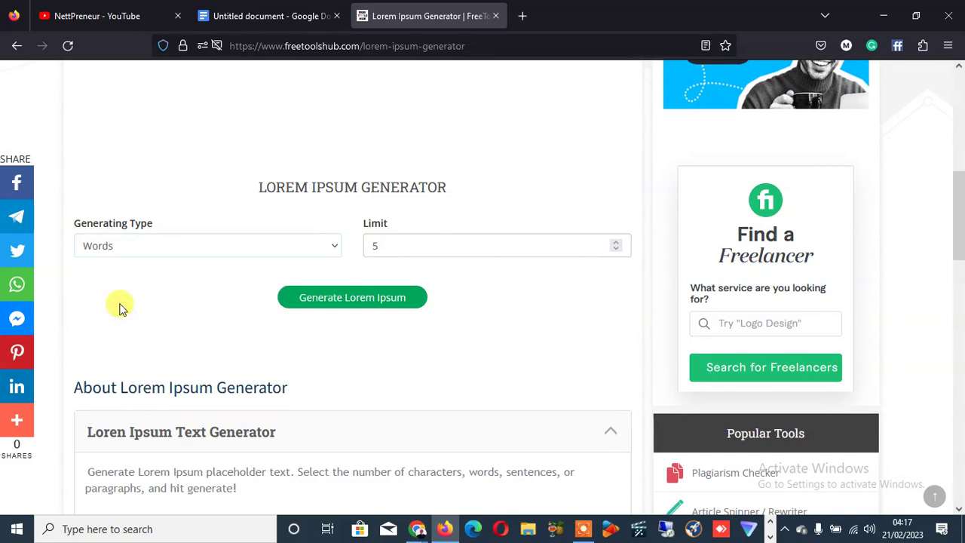
# Adjust the limit to generate eight words of lorem ipsum text, and view the output and the tool's description.
pyautogui.click(615, 250)
pyautogui.click(616, 250)
pyautogui.click(616, 249)
pyautogui.click(616, 250)
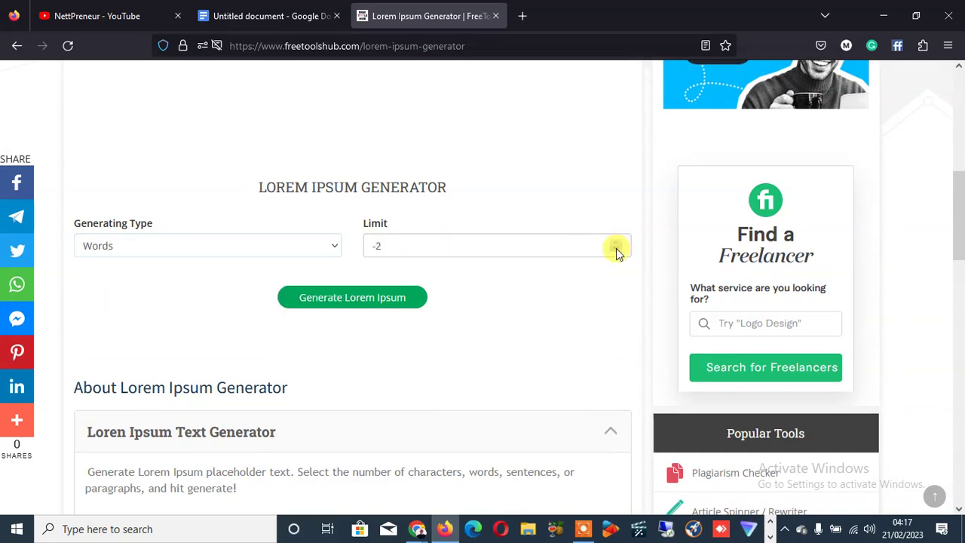
pyautogui.click(616, 243)
pyautogui.click(616, 243)
pyautogui.click(616, 243)
pyautogui.click(616, 243)
pyautogui.click(352, 301)
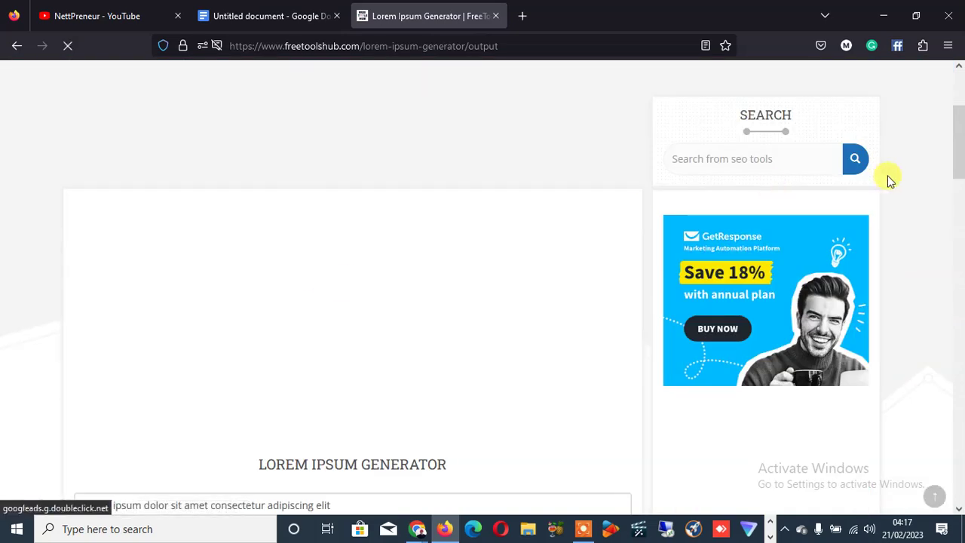
pyautogui.moveTo(958, 134); pyautogui.dragTo(960, 191)
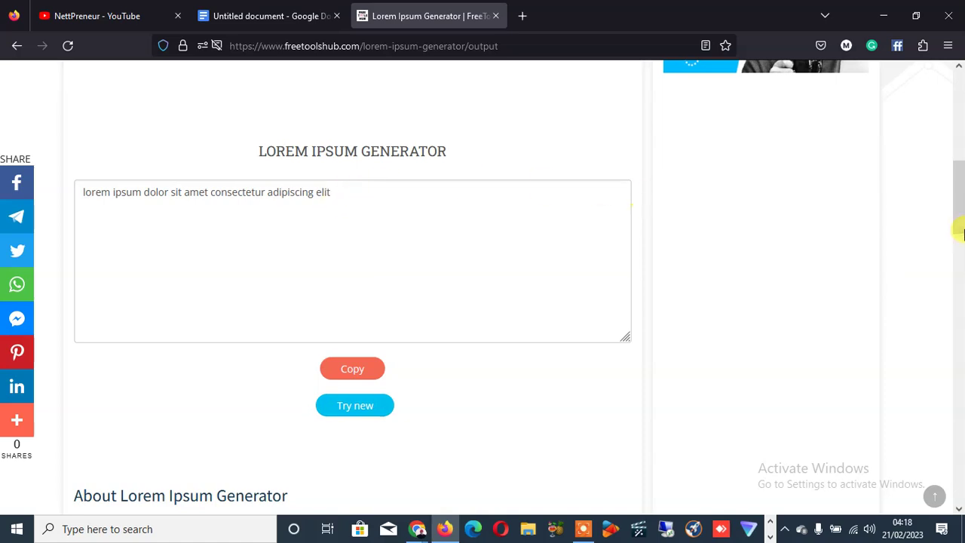
pyautogui.moveTo(959, 204); pyautogui.dragTo(963, 289)
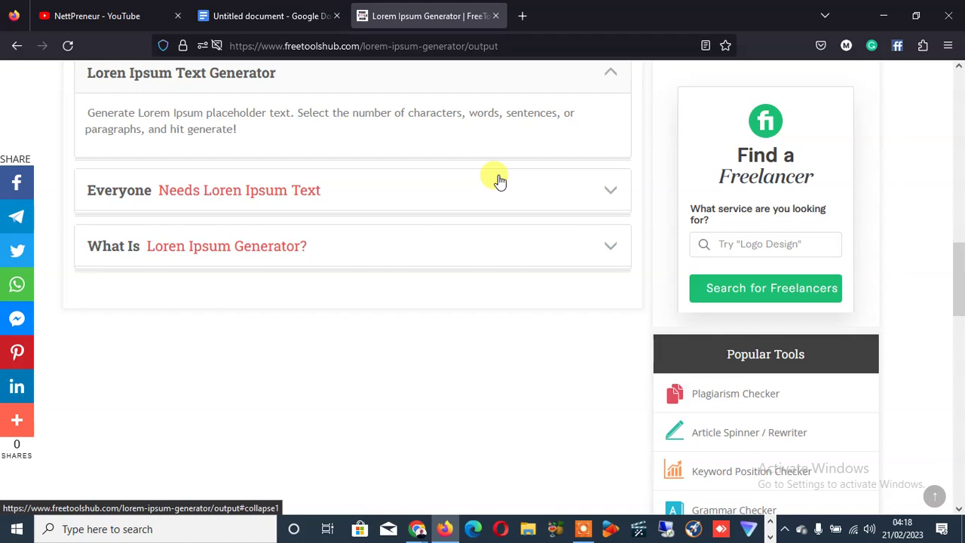
# Open livegoal.us in a new browser tab and look over its soccer forum list.
pyautogui.click(523, 18)
pyautogui.write('livegoal.us/')
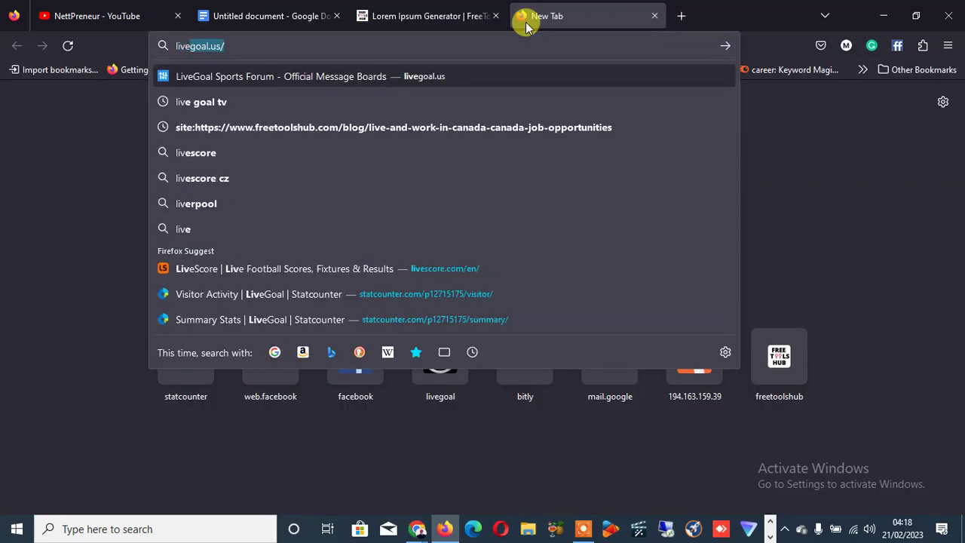
pyautogui.press('Return')
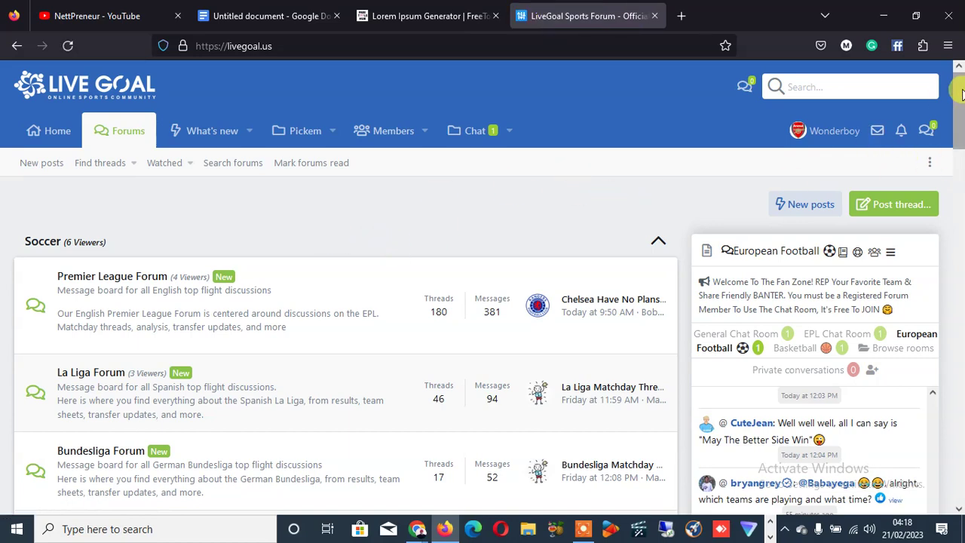
pyautogui.moveTo(961, 94)
pyautogui.mouseDown()
pyautogui.moveTo(962, 118)
pyautogui.moveTo(961, 91)
pyautogui.mouseUp()
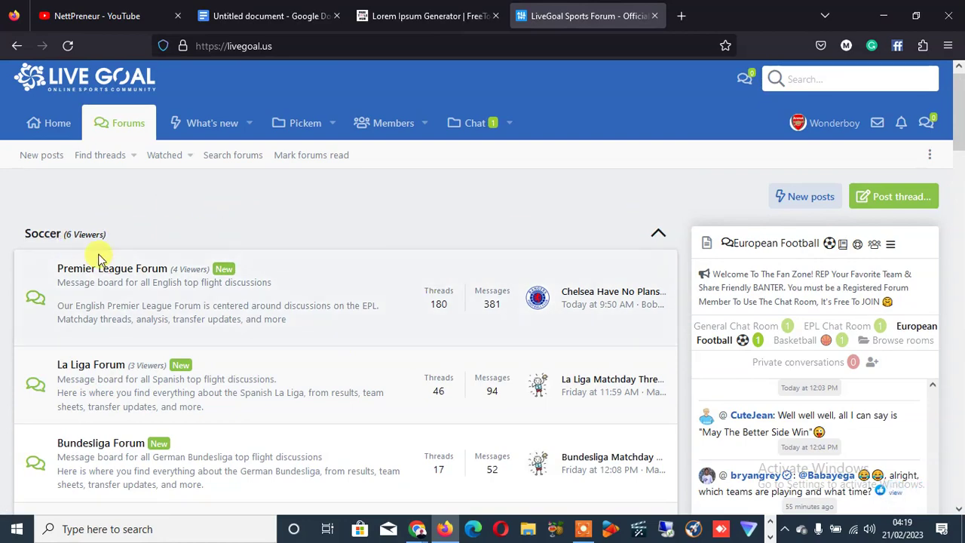
pyautogui.scroll(-2, 962, 128)
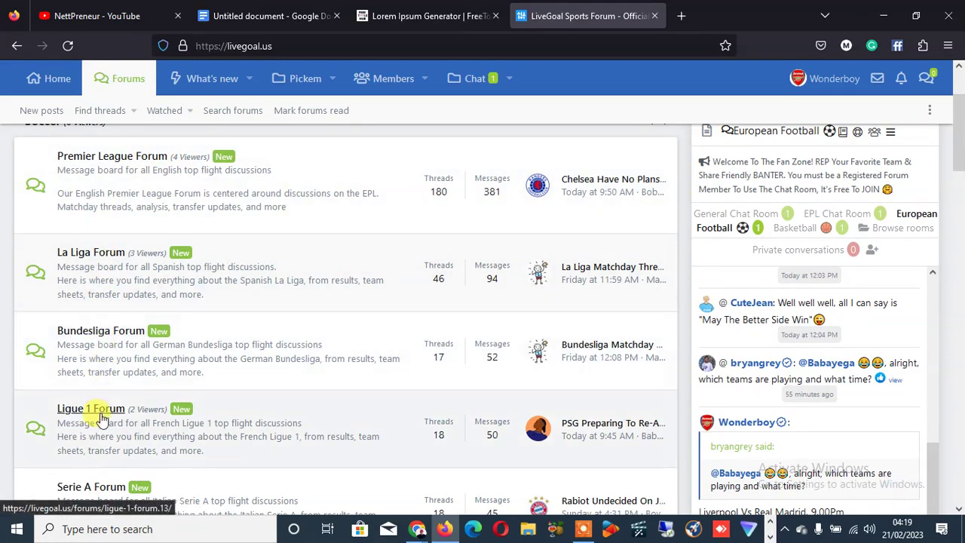
# Look through the rest of the soccer forum list and open the site's chat page to view the European Football room.
pyautogui.moveTo(960, 162); pyautogui.dragTo(957, 236)
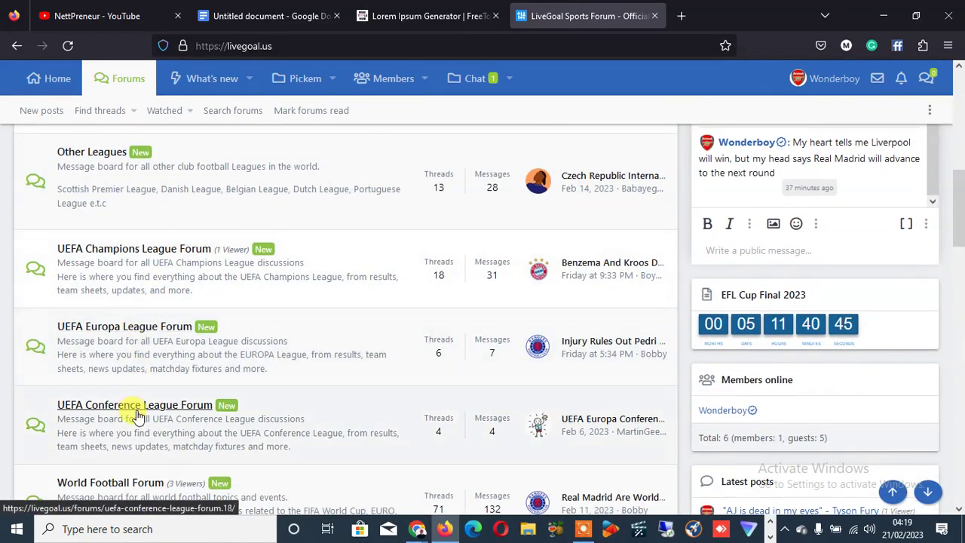
pyautogui.moveTo(956, 226); pyautogui.dragTo(960, 83)
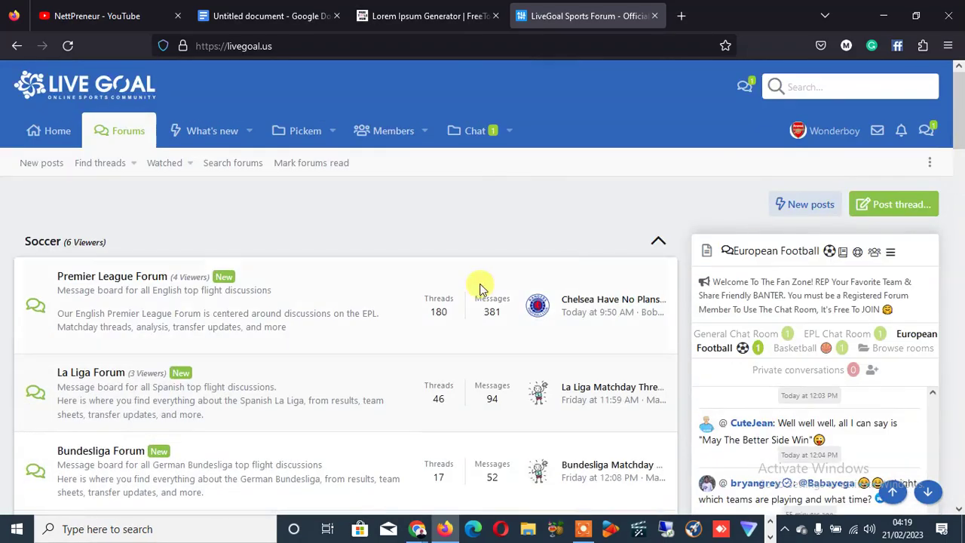
pyautogui.click(470, 134)
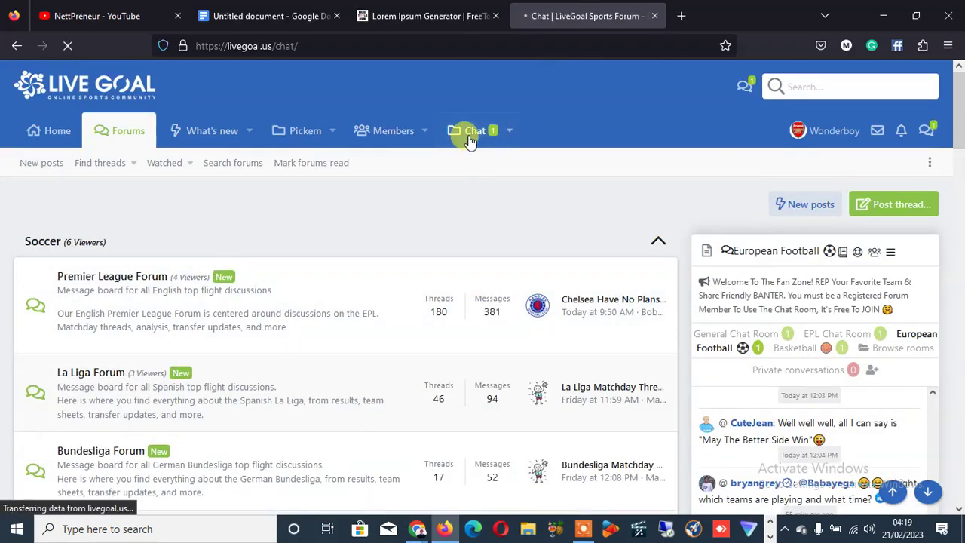
pyautogui.scroll(-3, 512, 143)
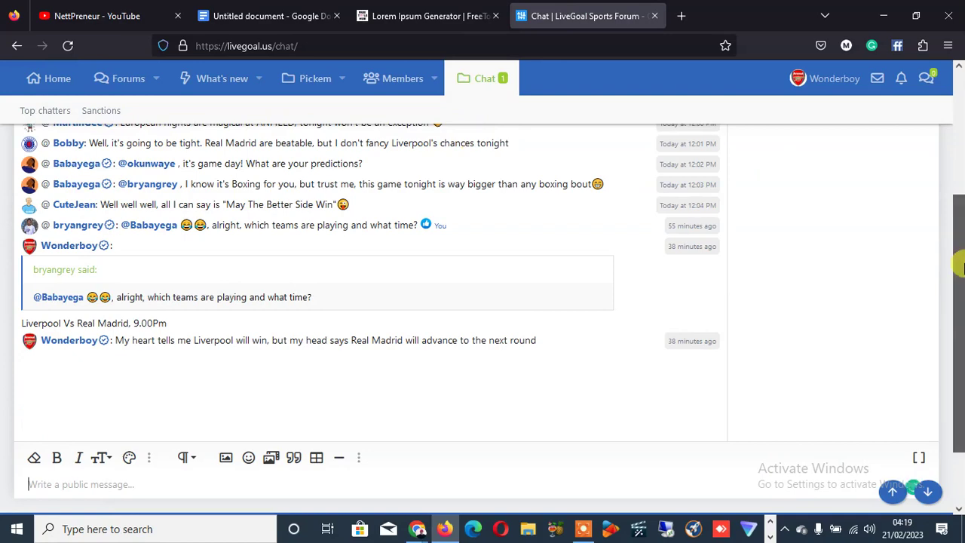
pyautogui.moveTo(960, 263); pyautogui.dragTo(961, 169)
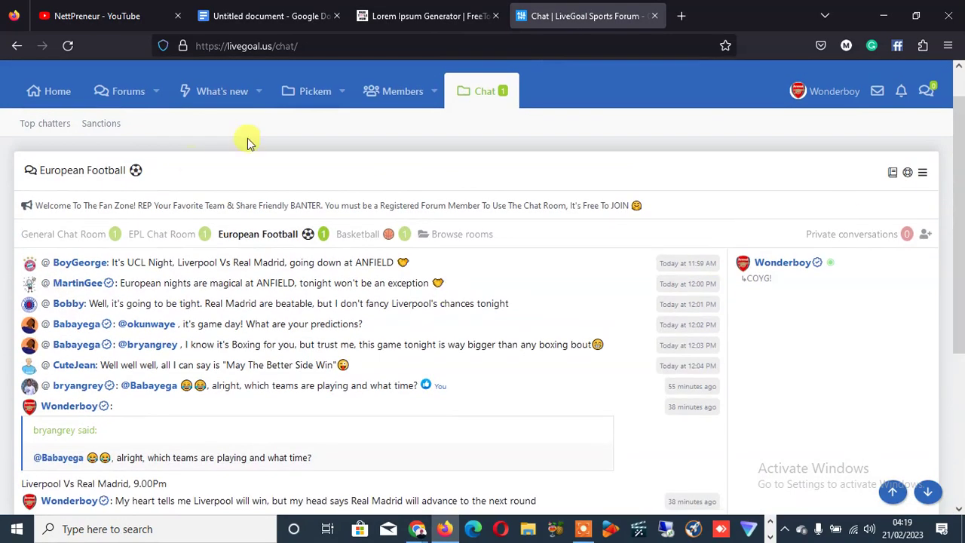
# Open the General Chat Room to view its messages and return to the LiveGoal home page.
pyautogui.click(83, 238)
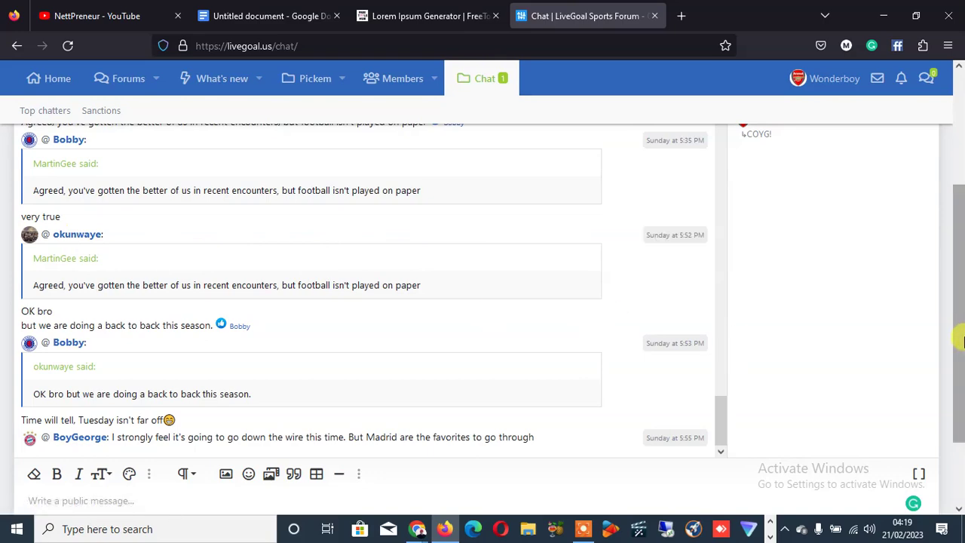
pyautogui.moveTo(961, 341); pyautogui.dragTo(960, 226)
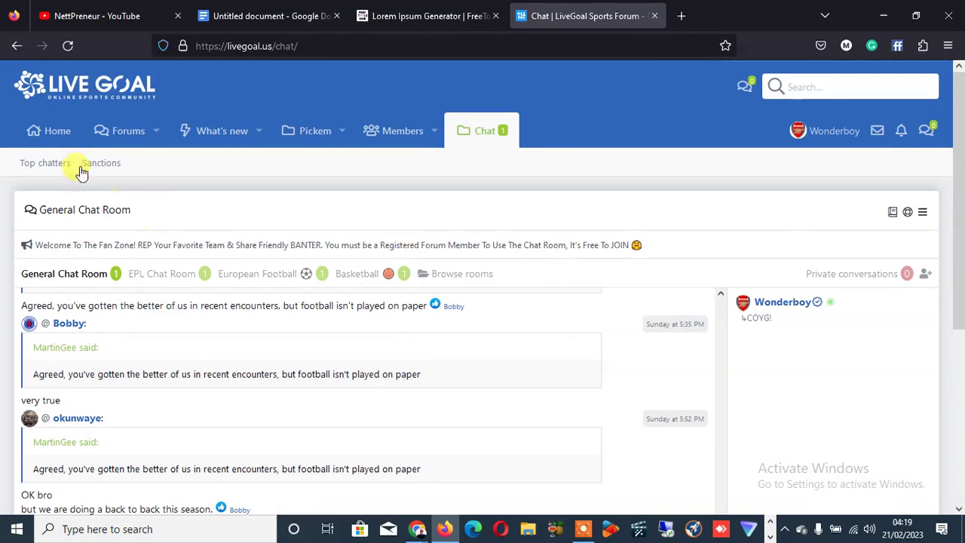
pyautogui.click(57, 134)
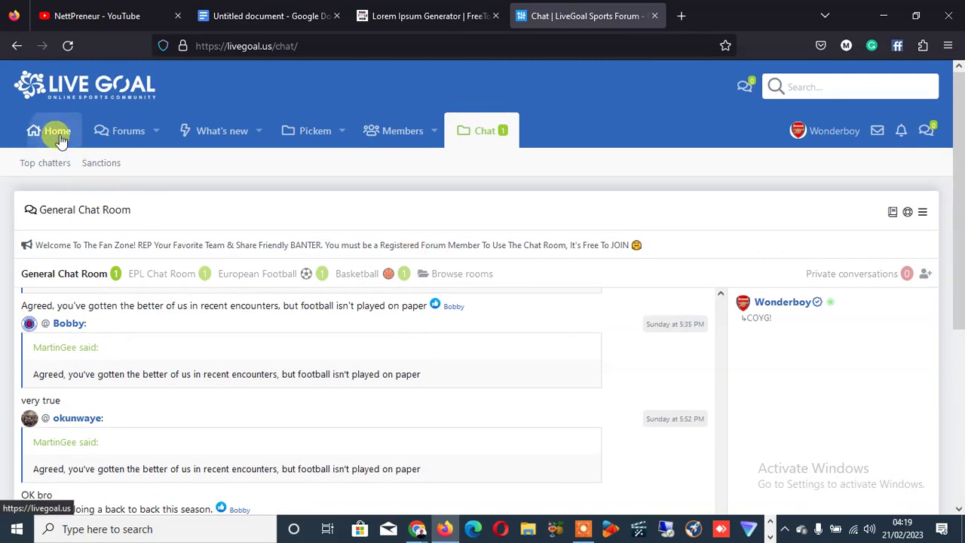
# Return to the FreeToolsHub Lorem Ipsum Generator page and view its About Lorem Ipsum Generator section.
pyautogui.click(423, 27)
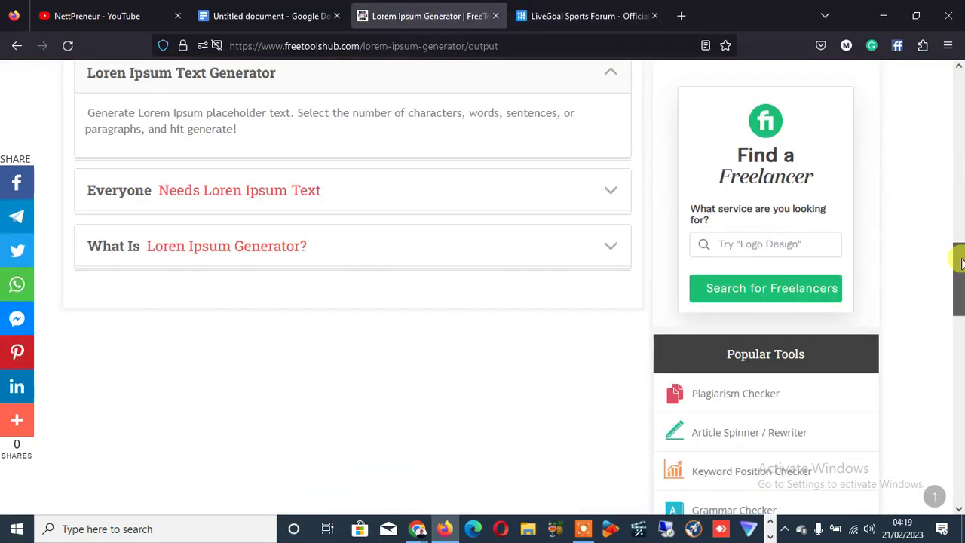
pyautogui.moveTo(958, 259); pyautogui.dragTo(960, 224)
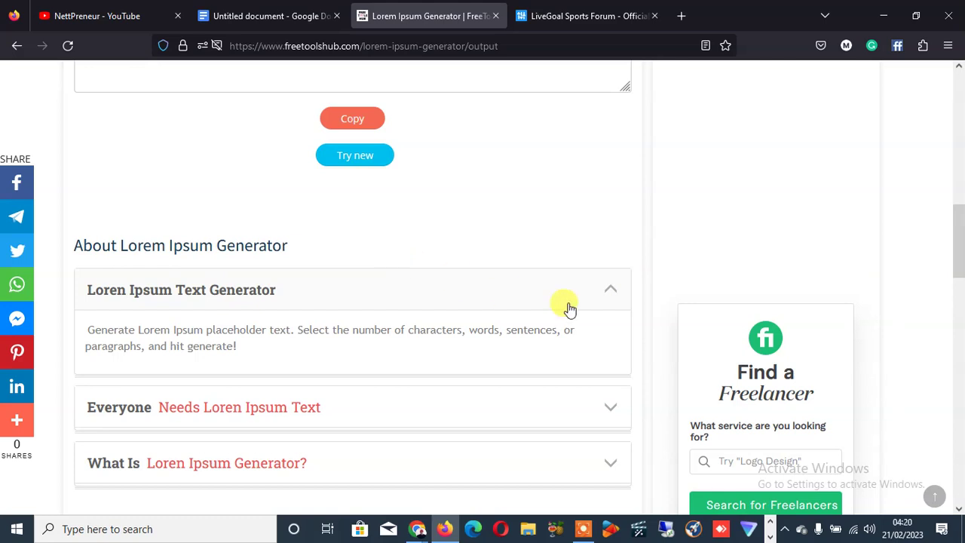
pyautogui.click(584, 529)
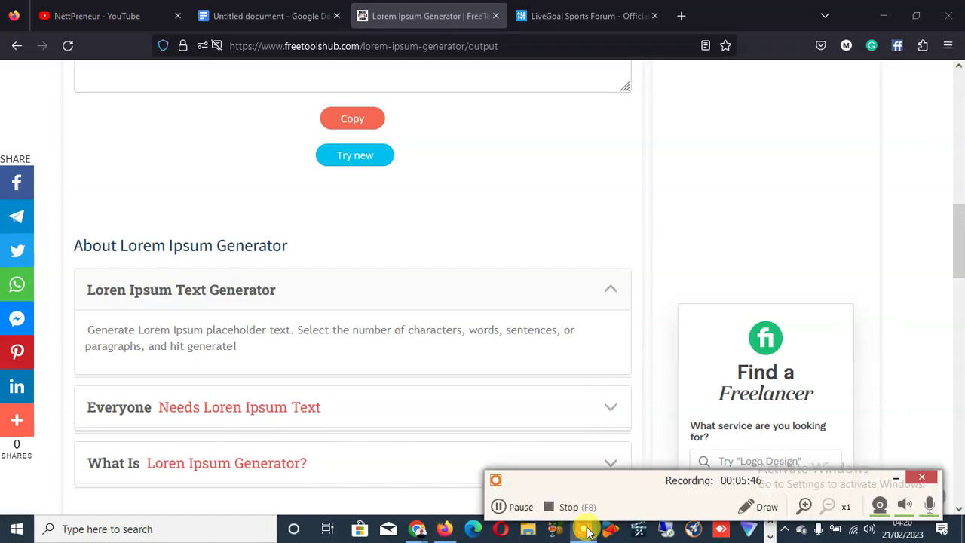